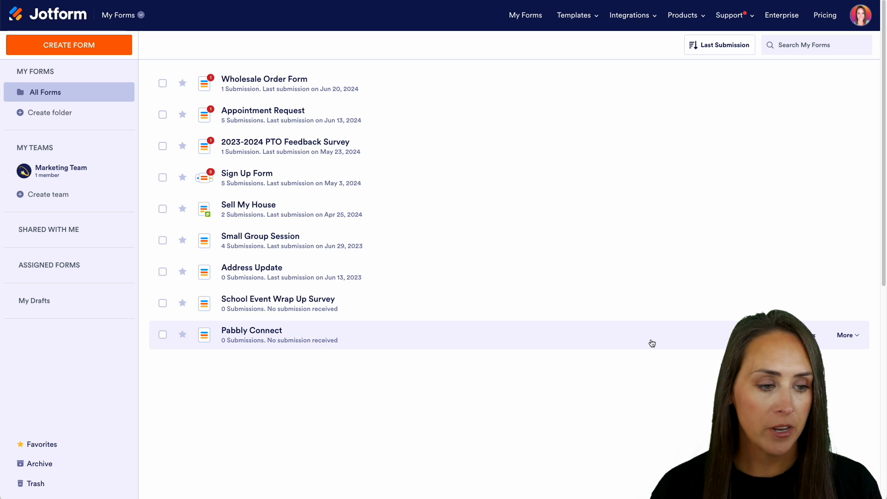
Open the Pabbly Connect form in the form builder and review its fields and the Pabbly Test spreadsheet's matching column headers
left_click(723, 342)
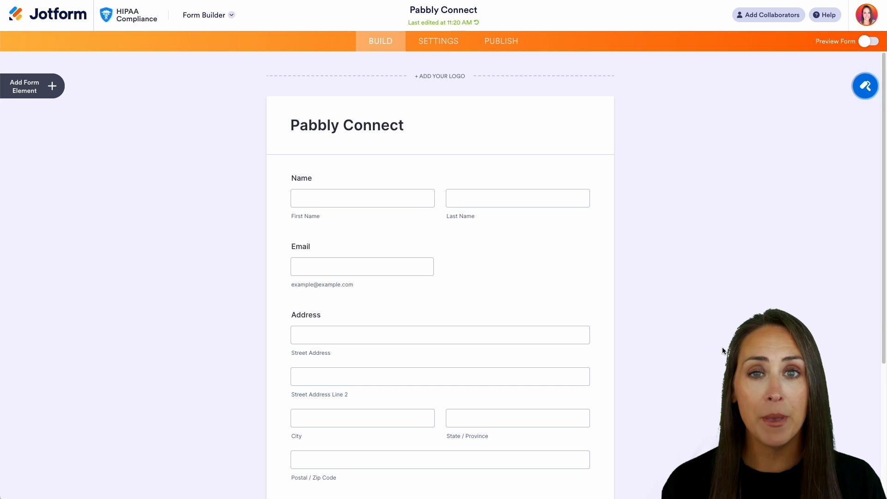
scroll(703, 344, "down", 2)
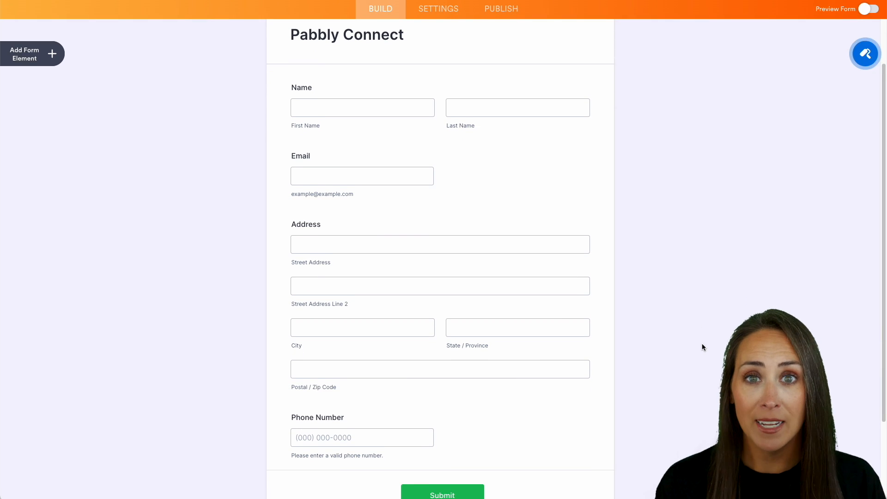
left_click(29, 57)
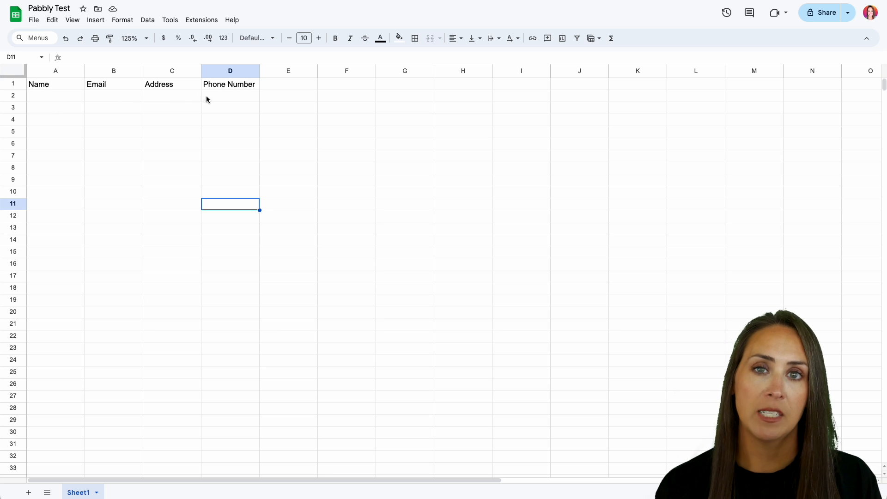
key("ctrl+Home")
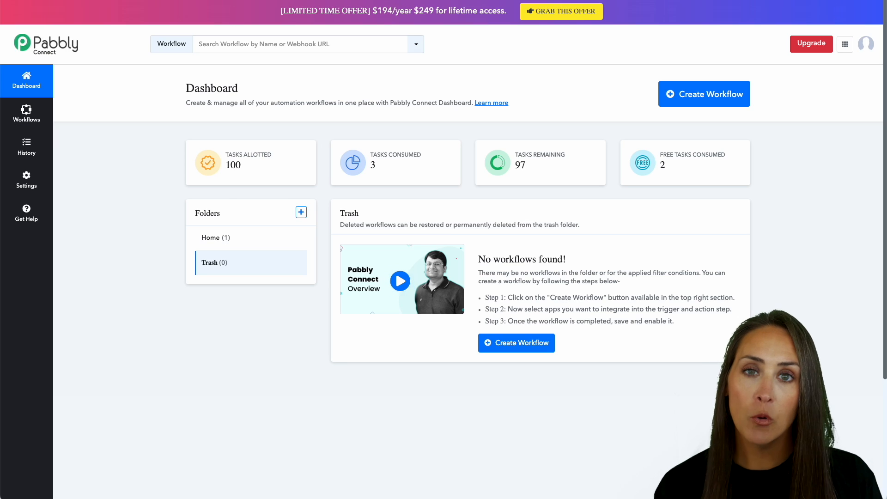
In Pabbly Connect, create a workflow named Pabbly Test in the Home folder and set its trigger to Jotform's New Response event
left_click(711, 98)
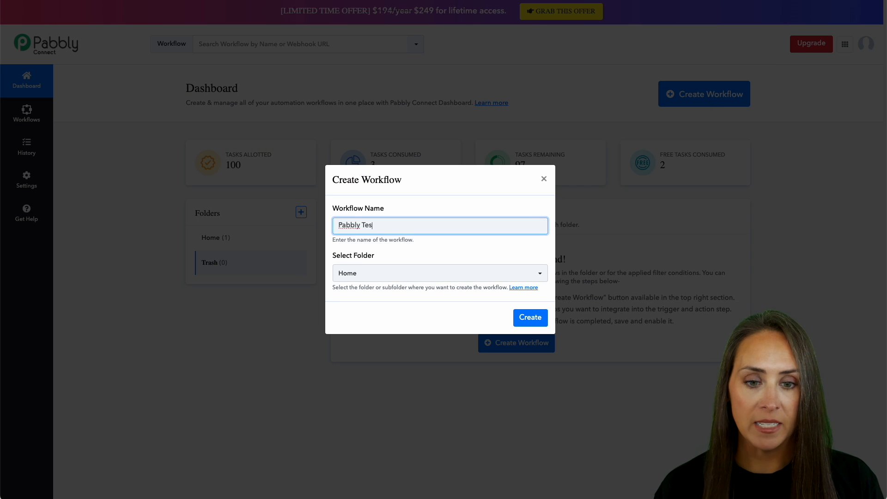
left_click(534, 319)
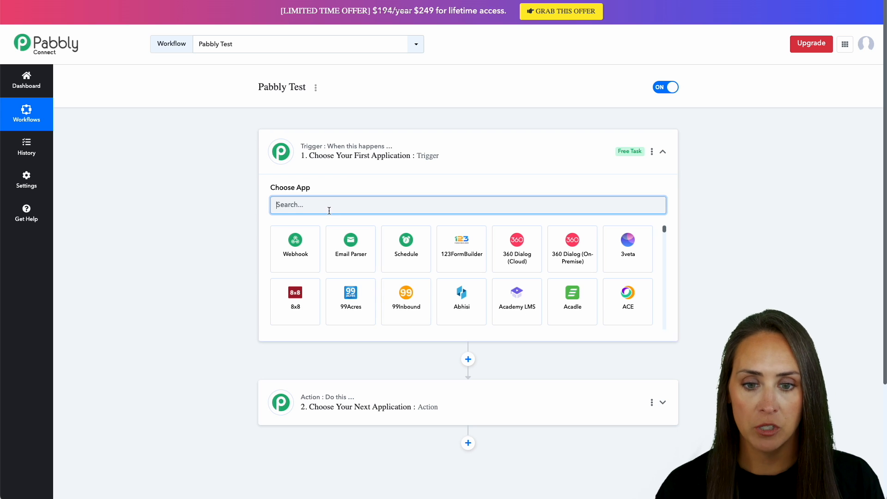
type("jotform")
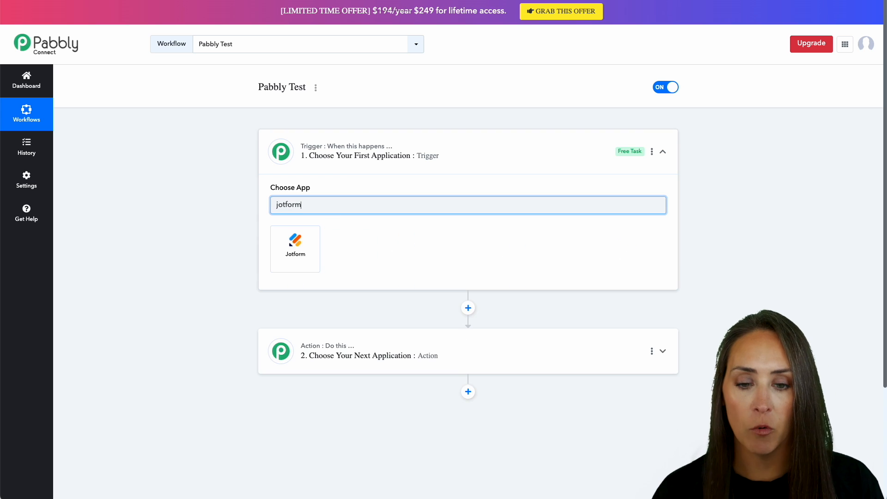
left_click(309, 244)
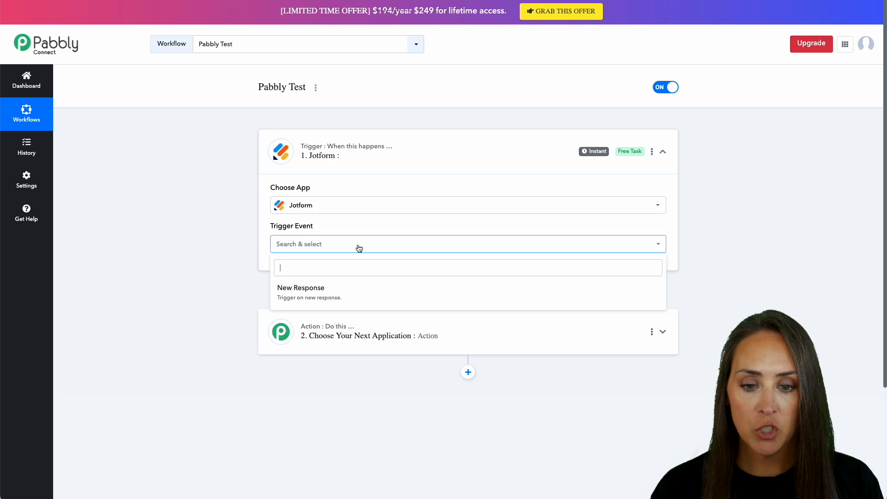
left_click(329, 299)
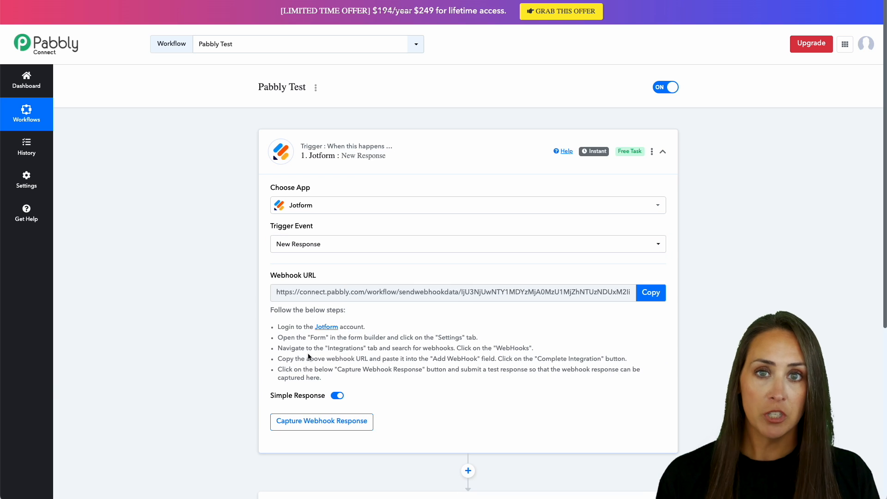
Copy the trigger's webhook URL and open the WebHooks integration in the Pabbly Connect form's settings in Jotform
left_click(650, 293)
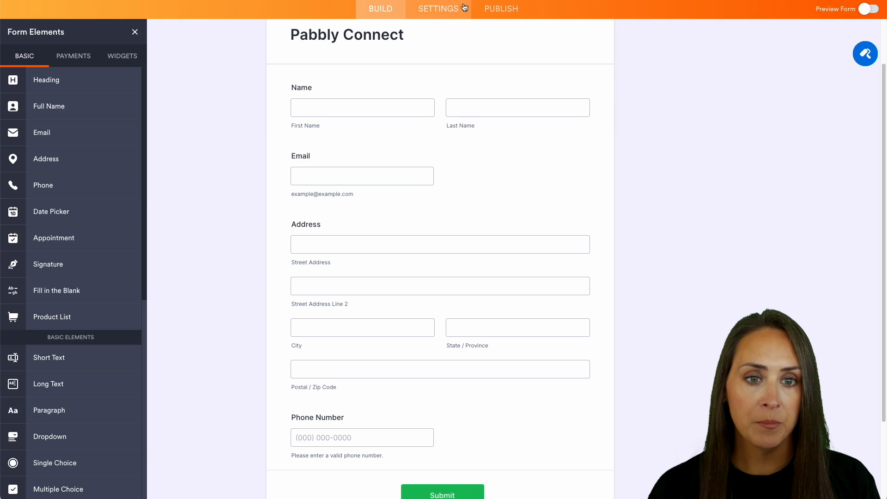
left_click(454, 13)
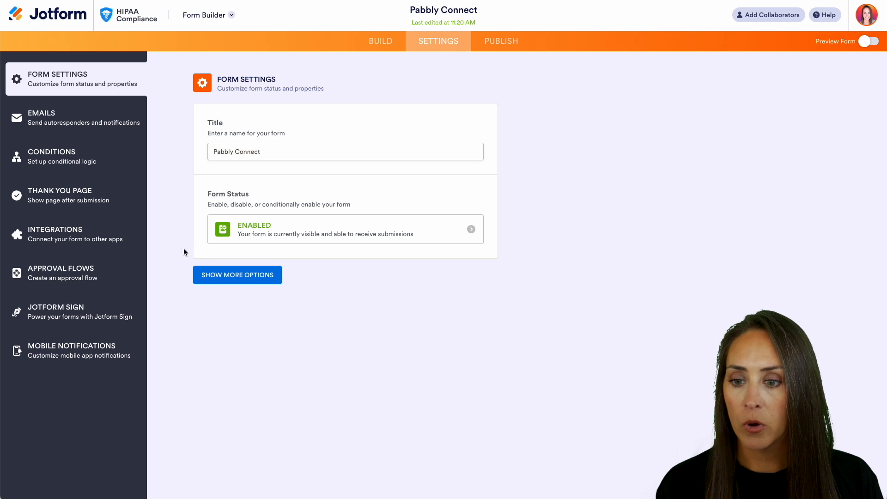
left_click(88, 238)
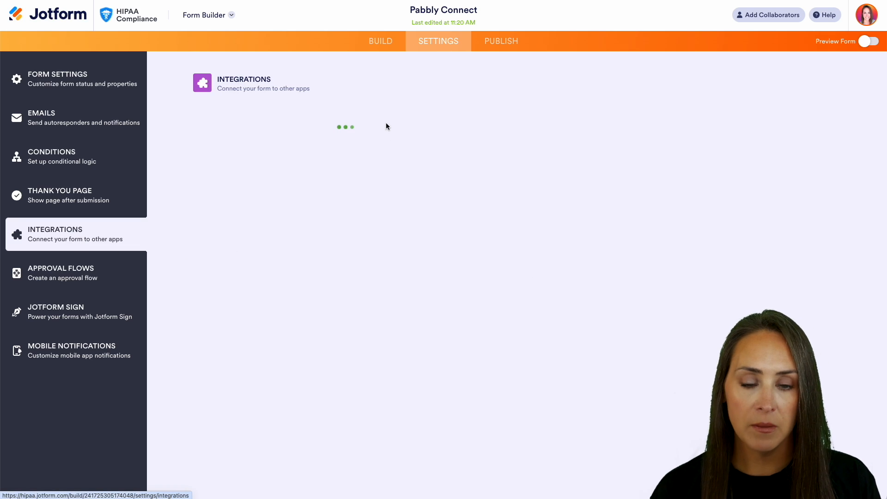
left_click(387, 112)
type("webh")
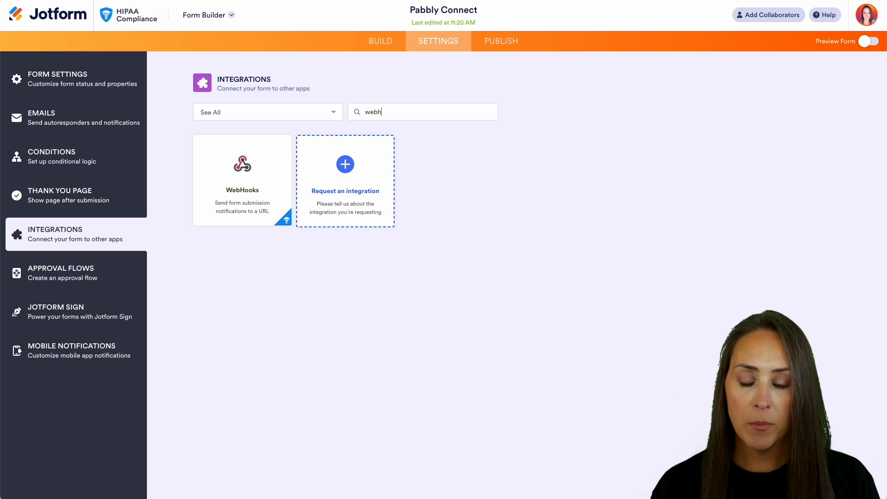
left_click(242, 180)
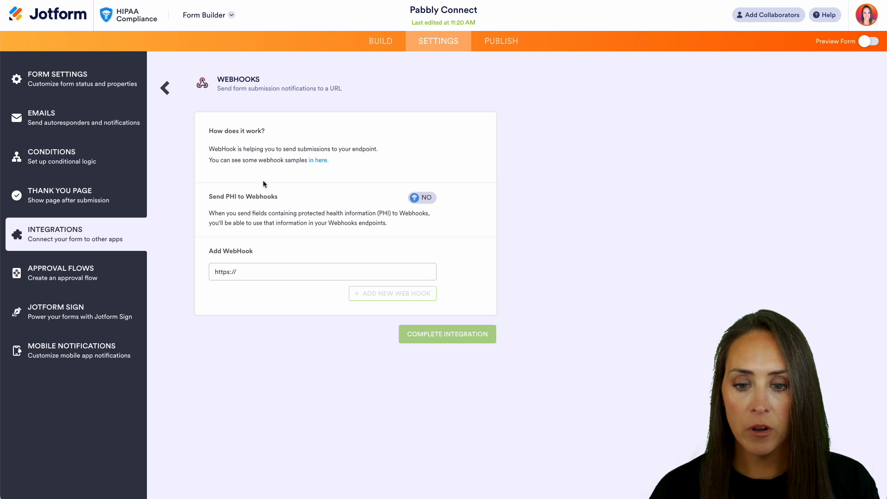
left_click(238, 272)
left_click_drag(238, 272, 215, 271)
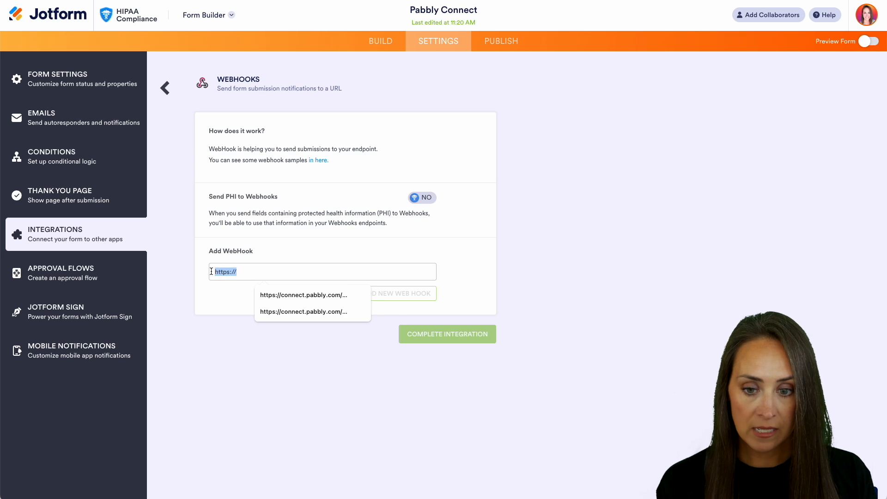
key("BackSpace")
left_click(215, 272)
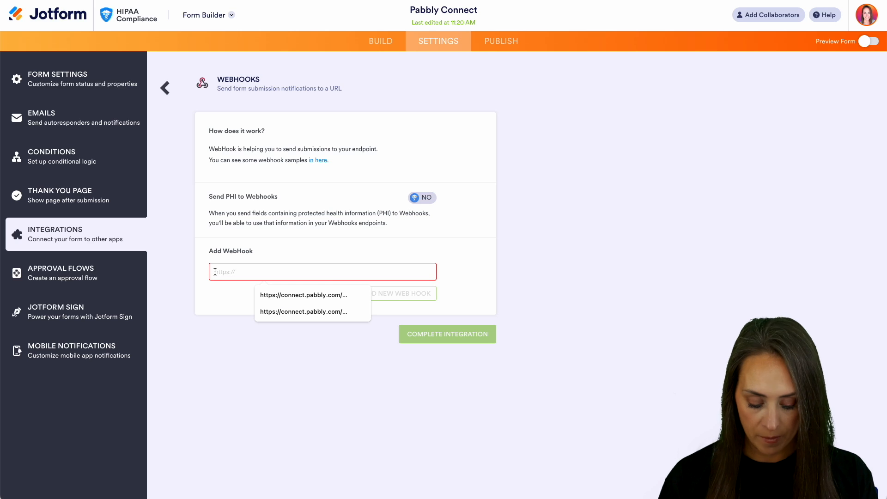
key("ctrl+v")
left_click_drag(317, 272, 182, 270)
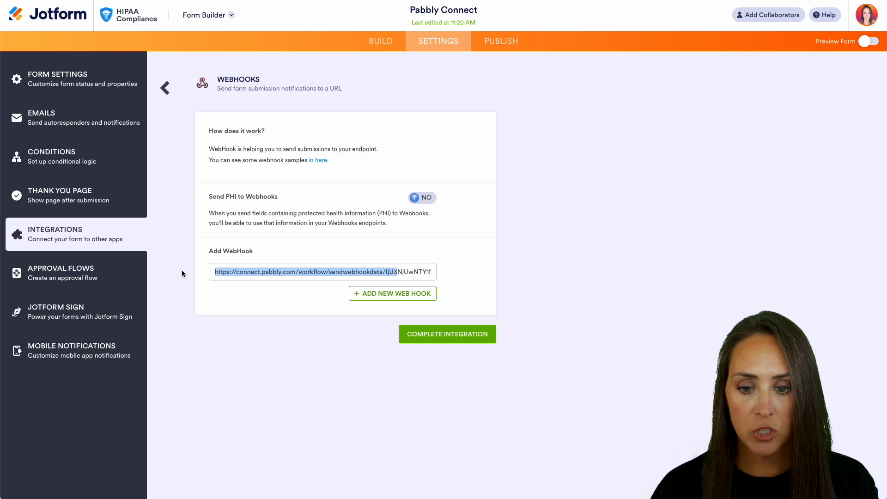
left_click(250, 287)
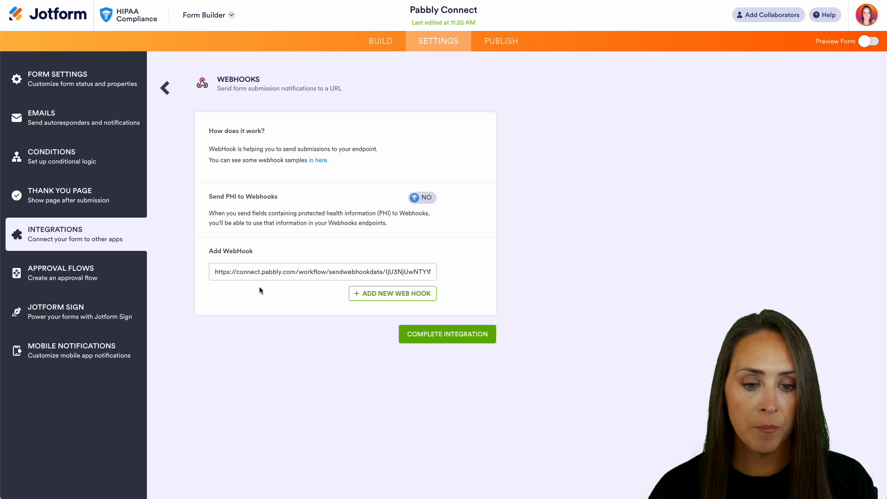
left_click(435, 340)
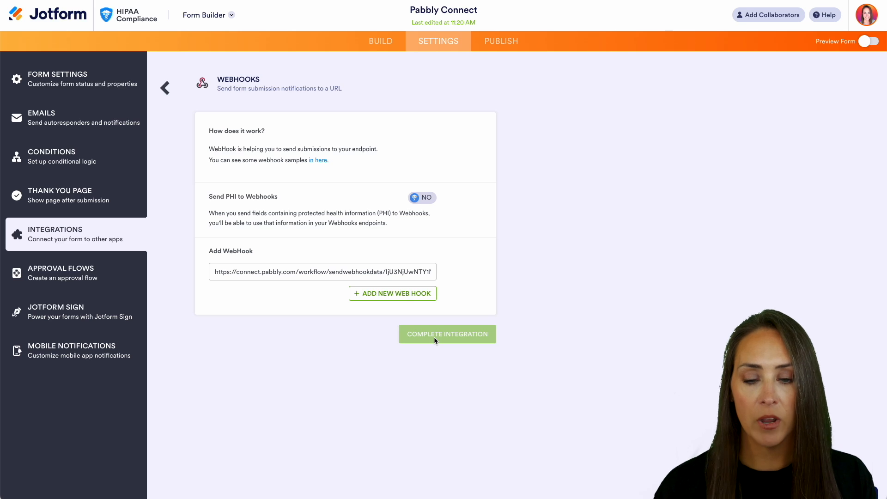
Switch to Pabbly Connect and start capturing the webhook response for the Jotform trigger
left_click(473, 273)
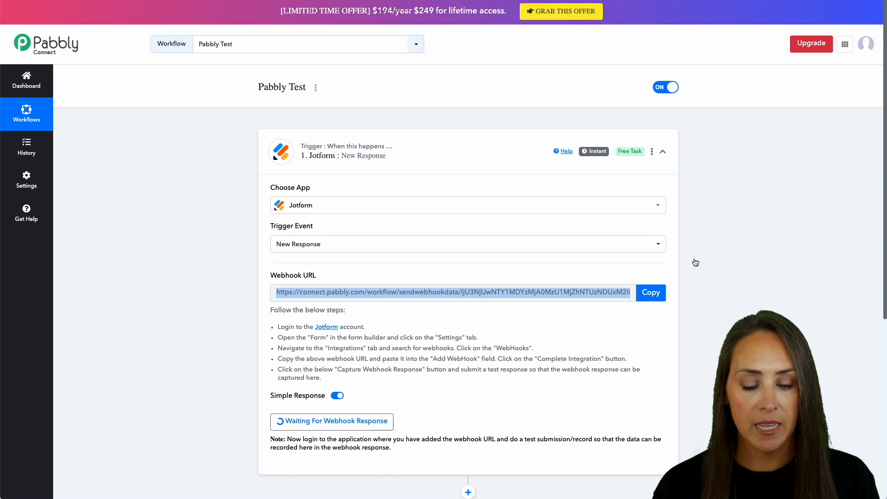
scroll(809, 303, "down", 6)
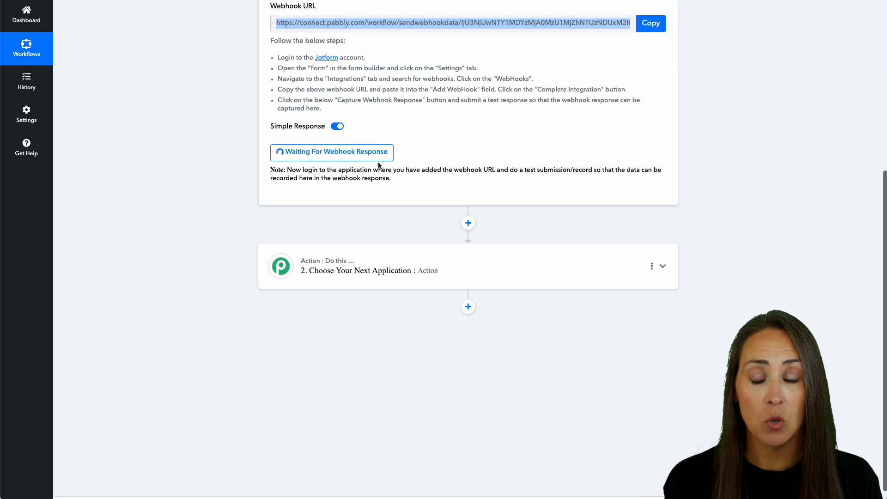
Return to Jotform, preview the Pabbly Connect form, fill it automatically with sample data and submit it as a test
left_click(138, 1)
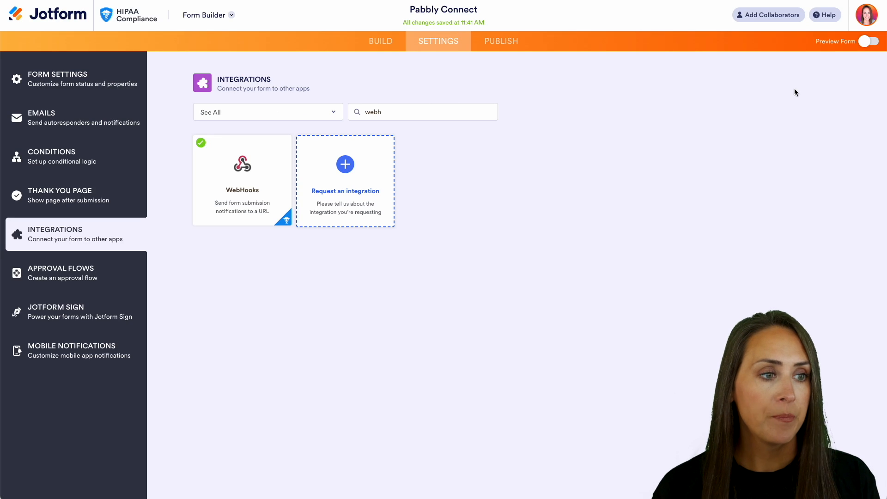
left_click(869, 41)
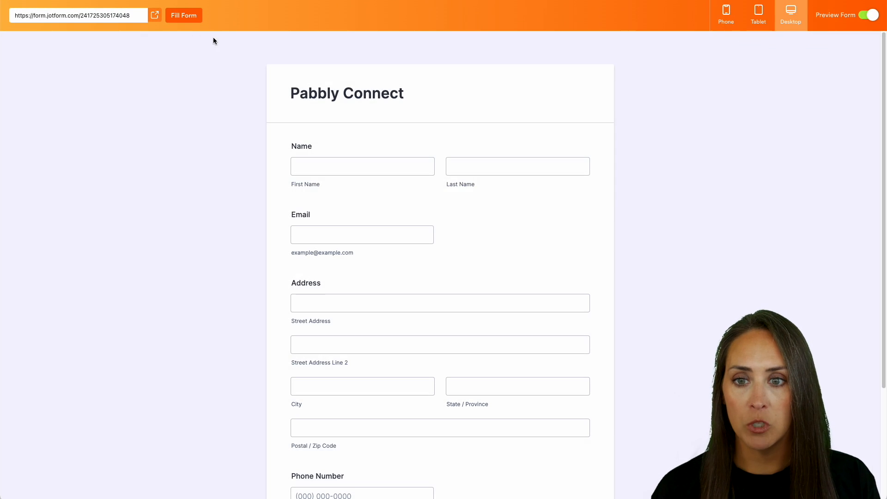
left_click(183, 15)
scroll(244, 282, "down", 3)
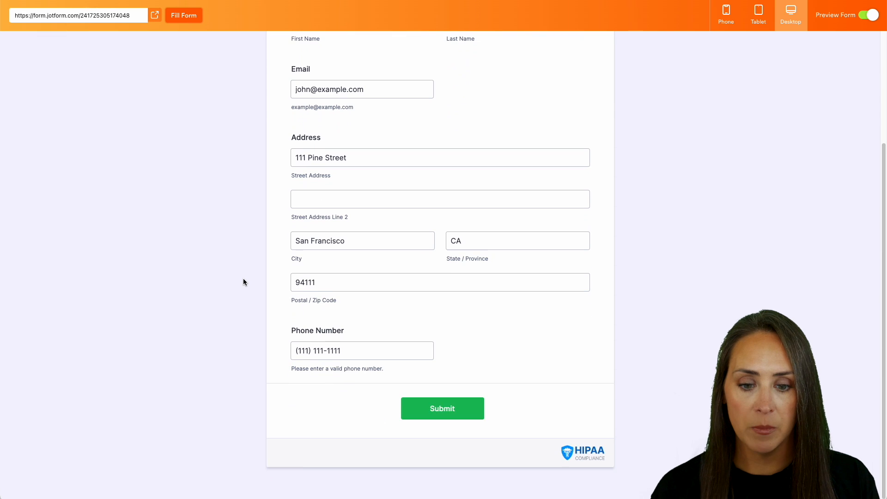
left_click(456, 413)
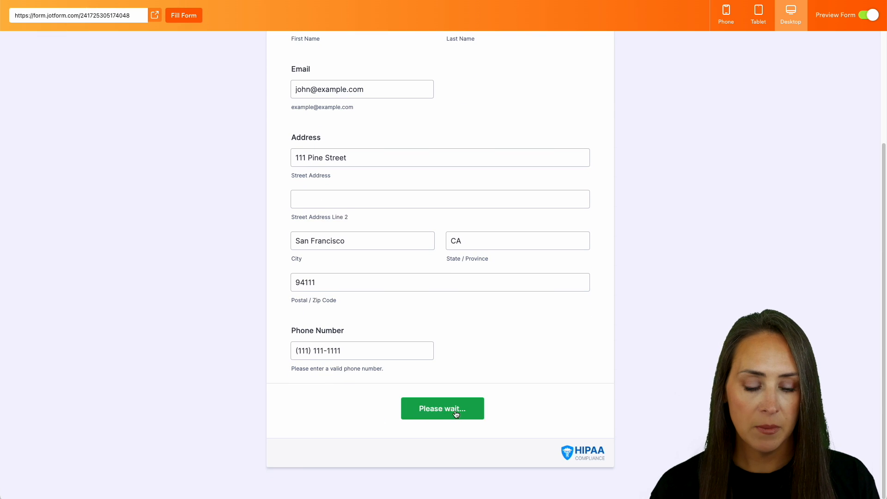
left_click(869, 16)
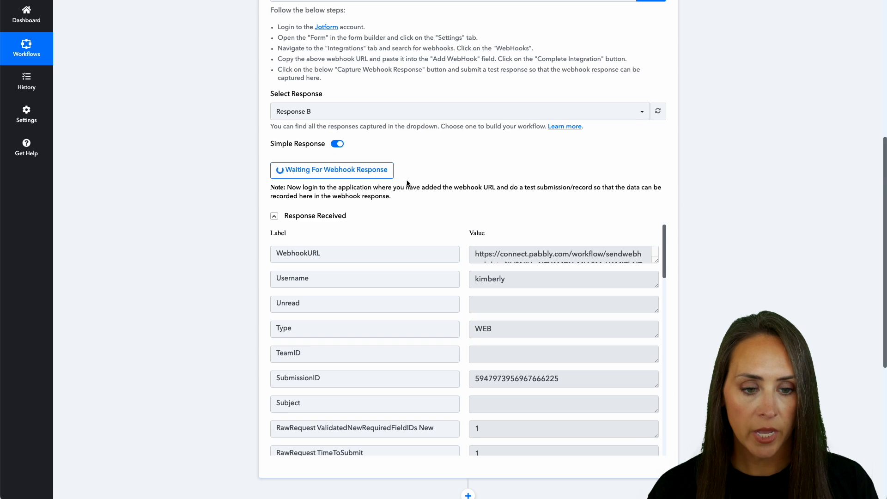
In Pabbly Connect, check the received response and set the workflow's action step to Google Sheets with the Add New Row event
scroll(463, 212, "down", 10)
scroll(519, 259, "down", 5)
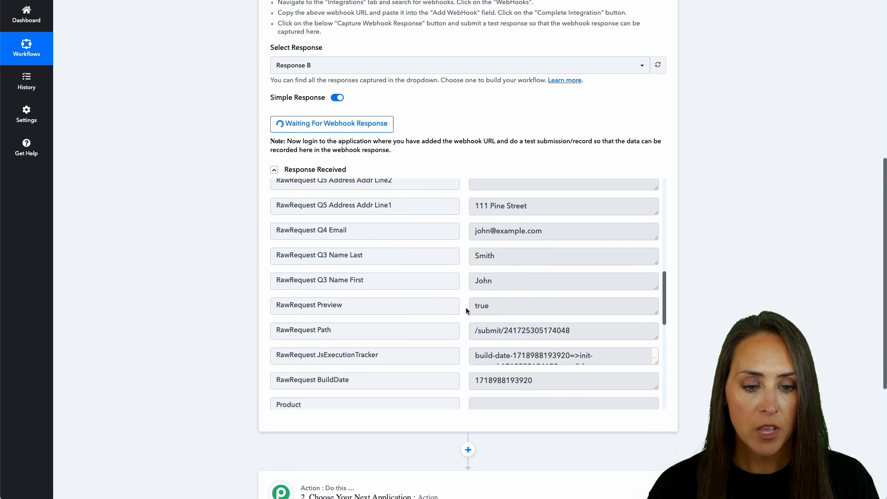
scroll(466, 307, "down", 4)
scroll(707, 299, "down", 5)
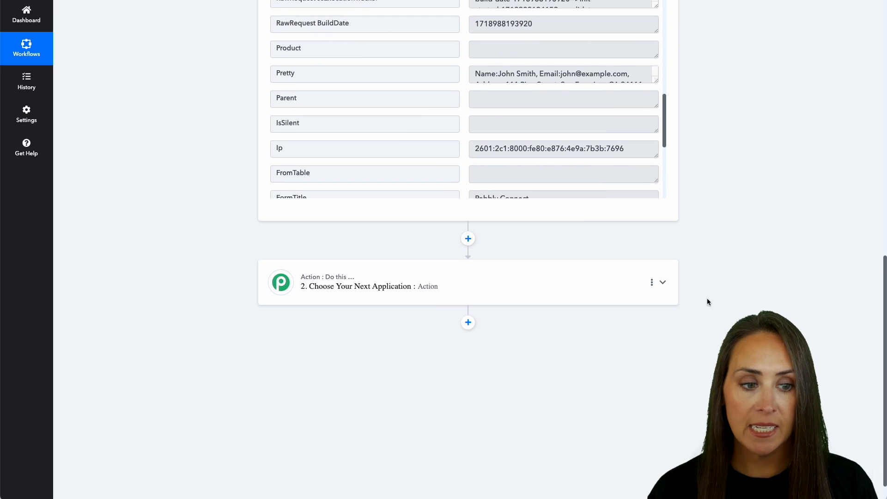
left_click(584, 257)
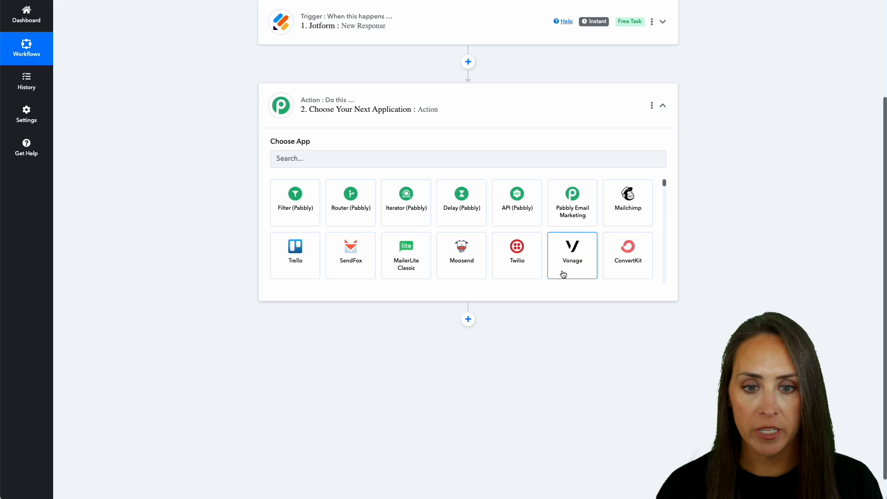
left_click(361, 159)
type("shee")
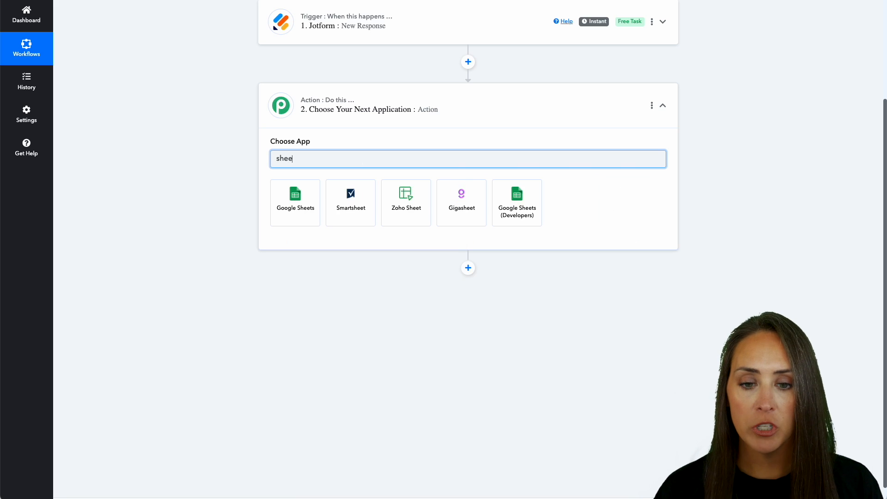
left_click(295, 202)
left_click(337, 198)
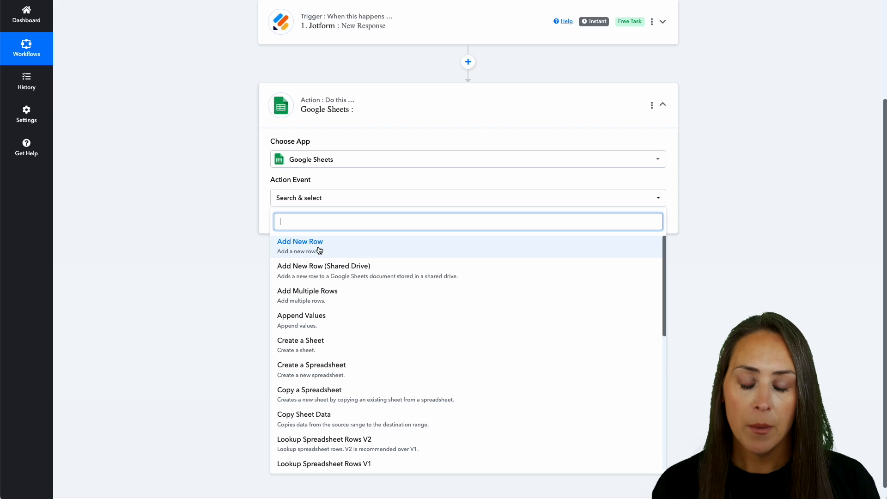
left_click(319, 250)
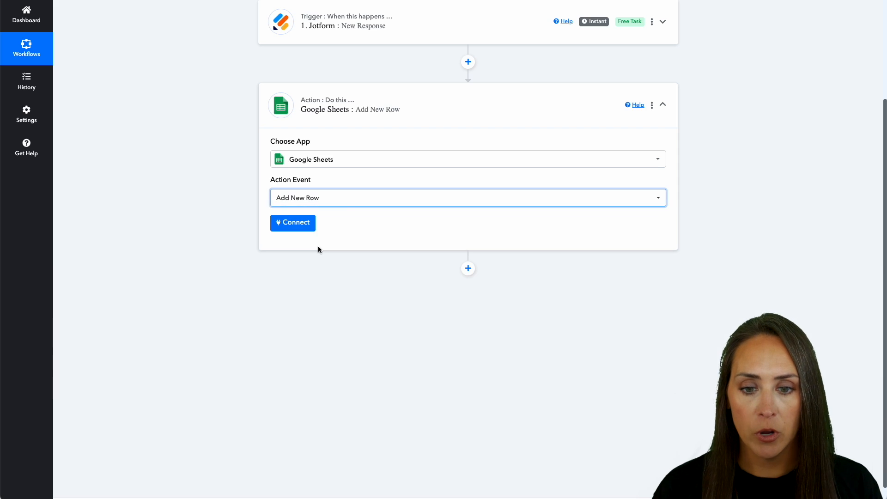
Connect the action through the existing Google Sheets #2 connection and choose Sheet1 of the Pabbly Test spreadsheet
left_click(301, 225)
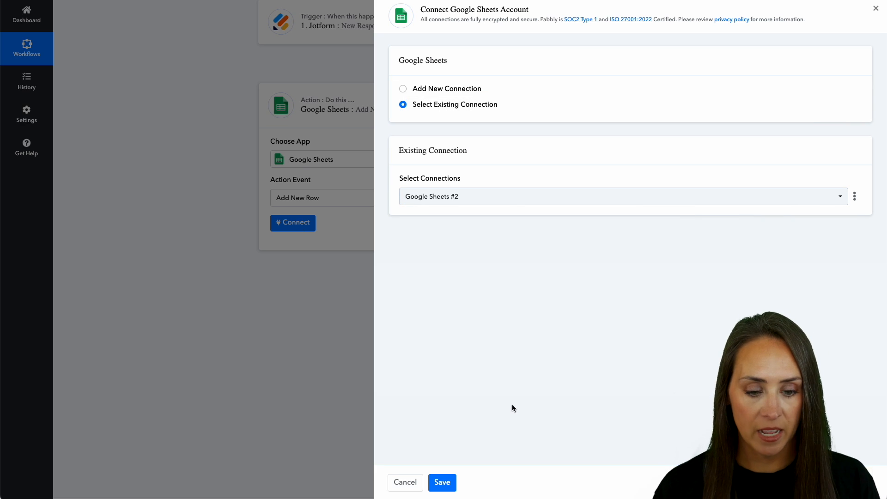
left_click(444, 483)
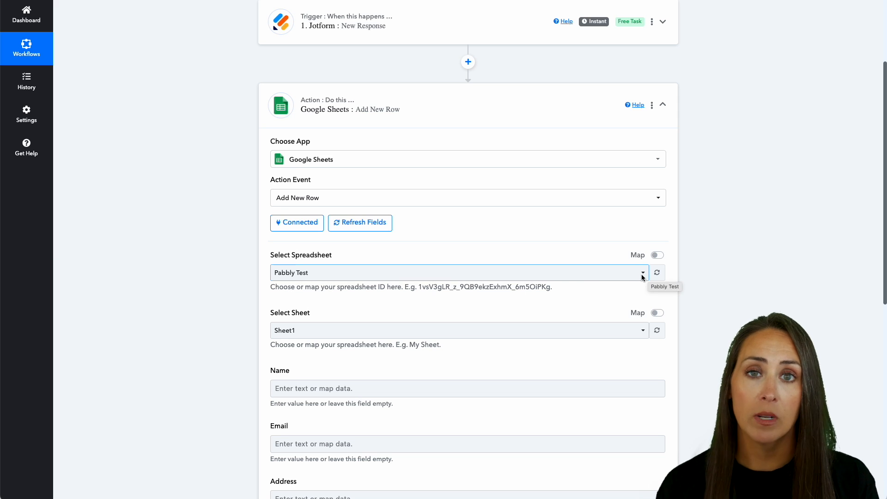
scroll(642, 277, "up", 1)
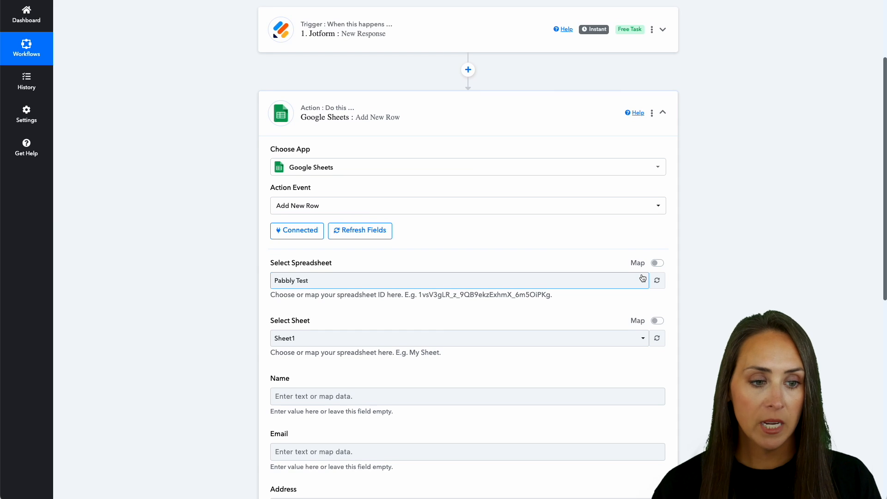
Map the Name column to the Jotform response's RawRequest Q3 Name First and RawRequest Q3 Name Last values
scroll(641, 276, "down", 4)
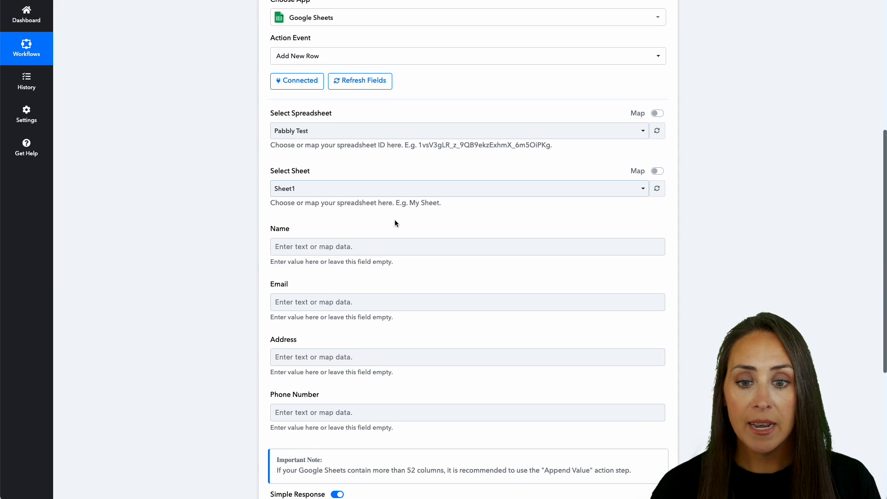
scroll(396, 222, "down", 2)
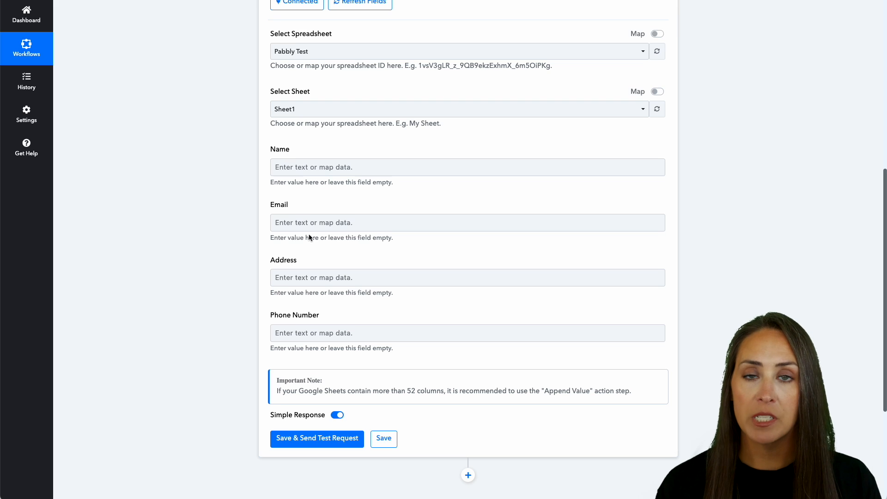
left_click(285, 330)
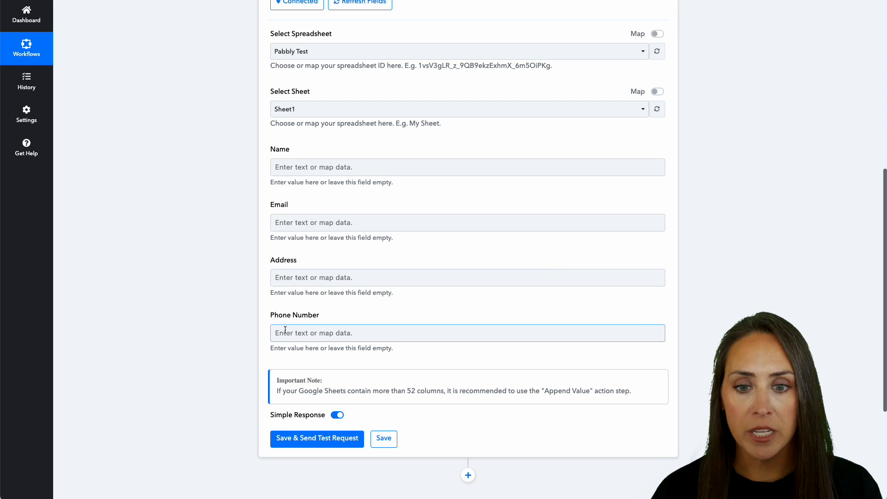
left_click(312, 167)
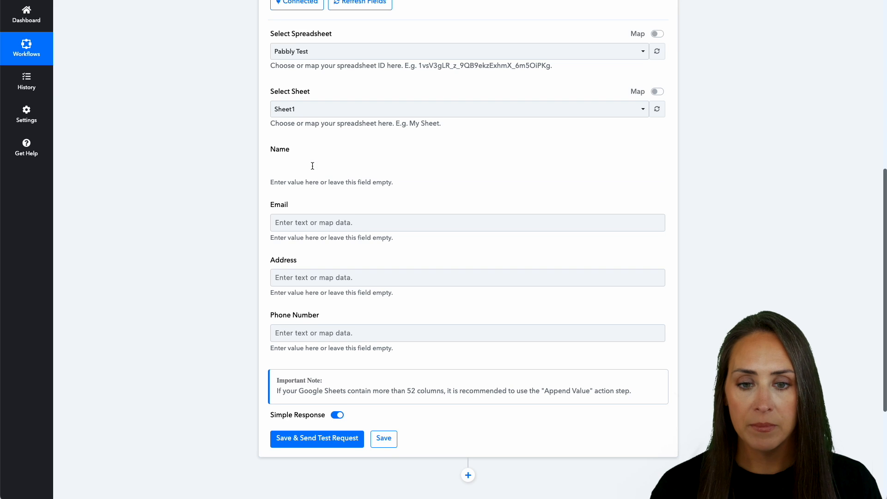
left_click(324, 246)
scroll(485, 357, "down", 4)
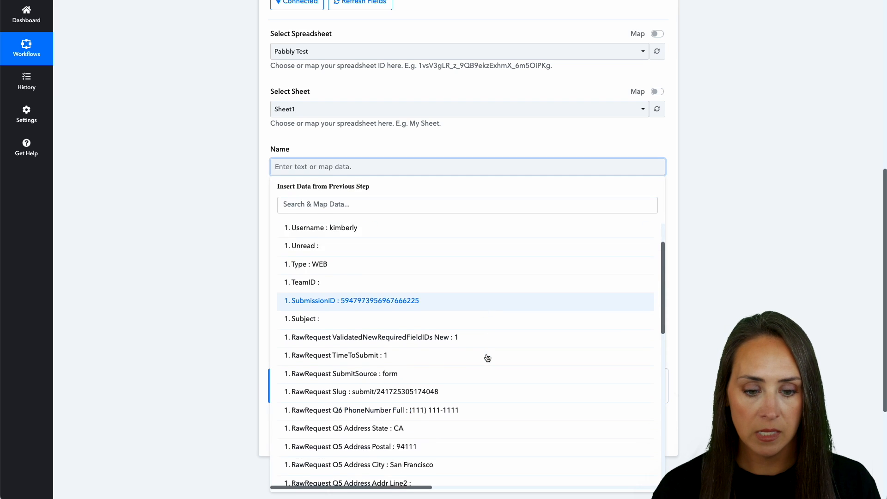
scroll(487, 358, "down", 3)
left_click(426, 402)
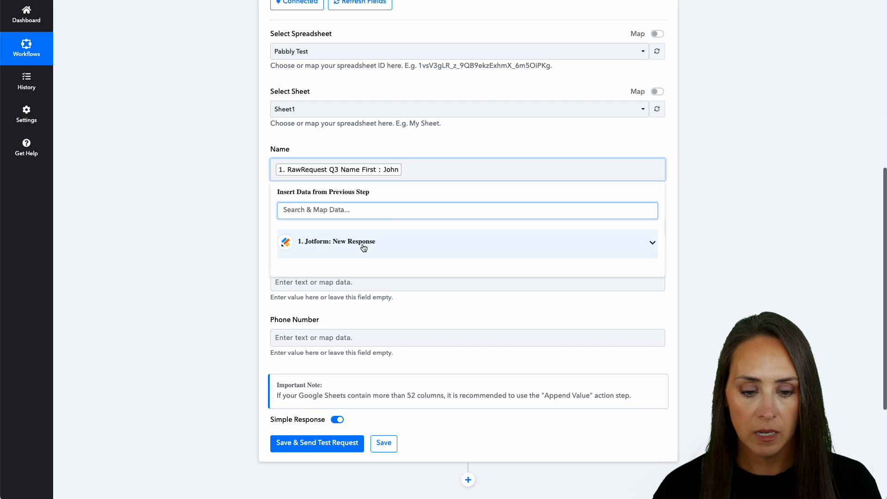
left_click(406, 242)
scroll(410, 344, "down", 5)
left_click(397, 394)
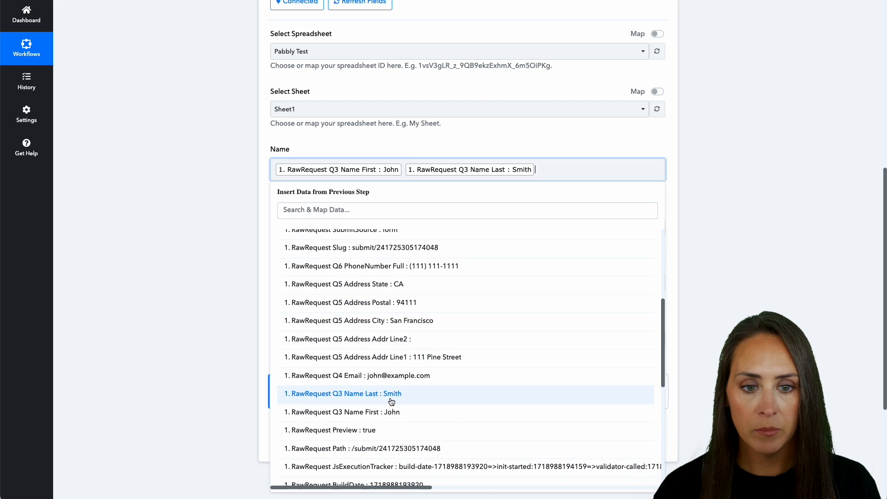
left_click(247, 147)
Map the Email column to the RawRequest Q4 Email value from the Jotform response
left_click(332, 227)
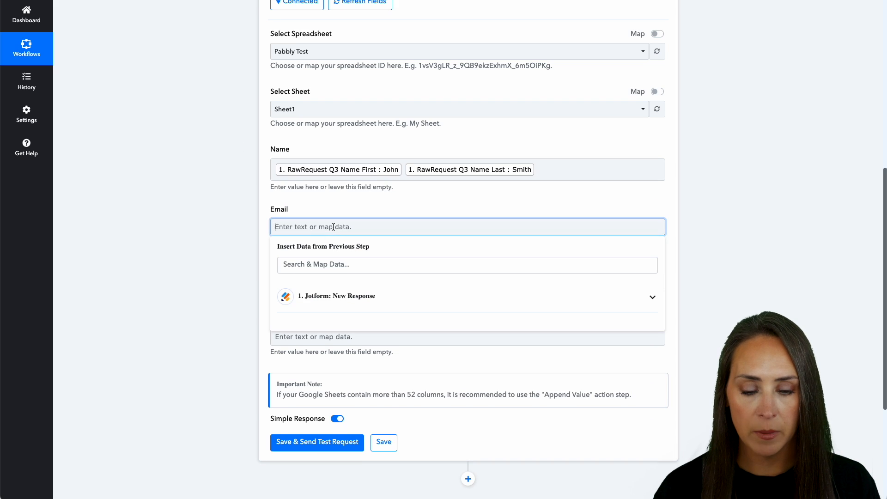
left_click(312, 297)
scroll(420, 352, "down", 3)
left_click(421, 418)
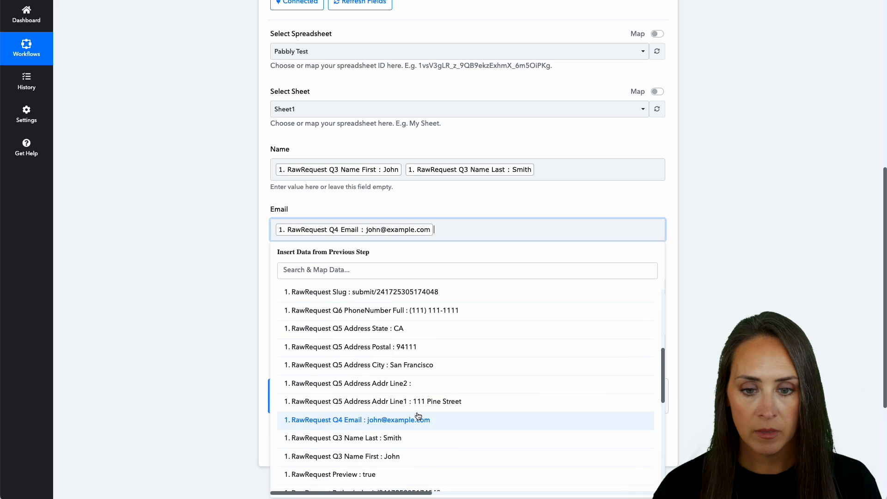
left_click(198, 273)
Map the Address column to the Jotform response's Q5 Address Addr Line1, City, State and Postal values, in that order
left_click(335, 287)
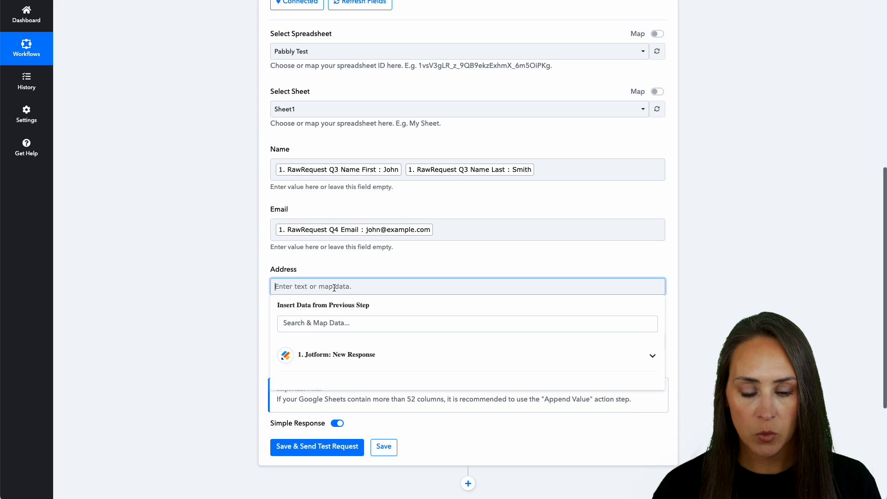
left_click(348, 356)
scroll(434, 363, "down", 5)
scroll(461, 376, "down", 1)
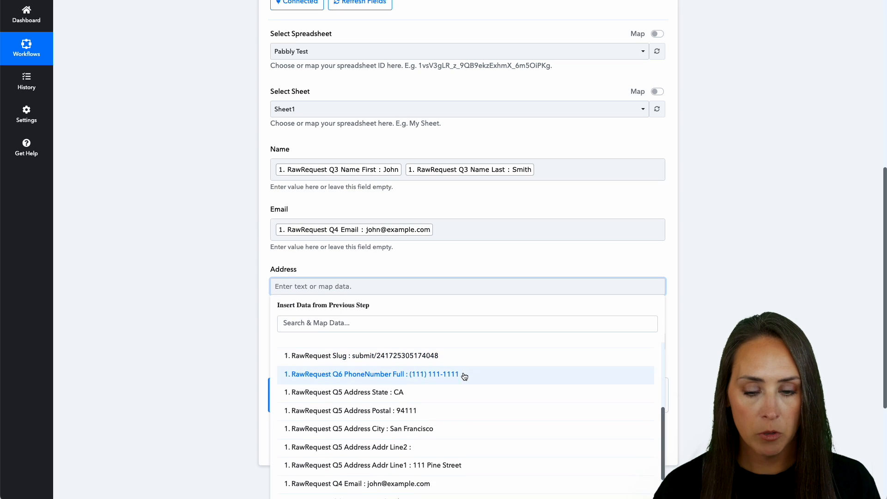
left_click(458, 459)
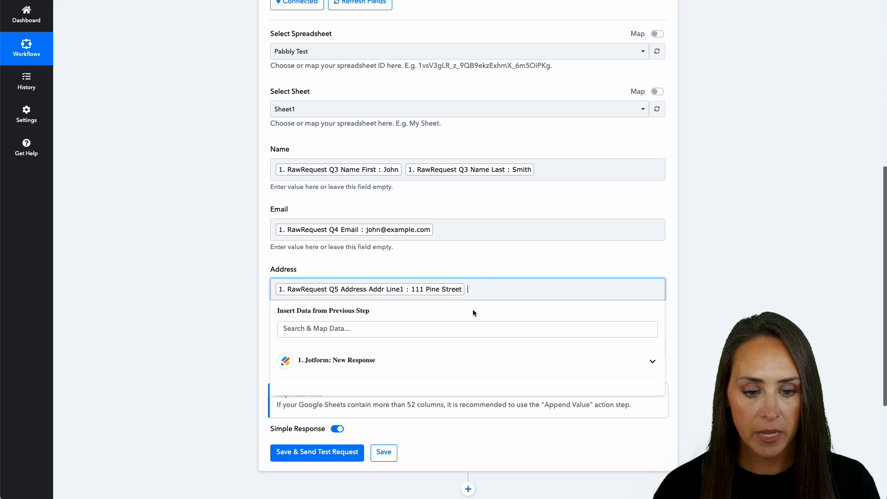
left_click(456, 363)
scroll(473, 440, "down", 6)
scroll(473, 440, "down", 3)
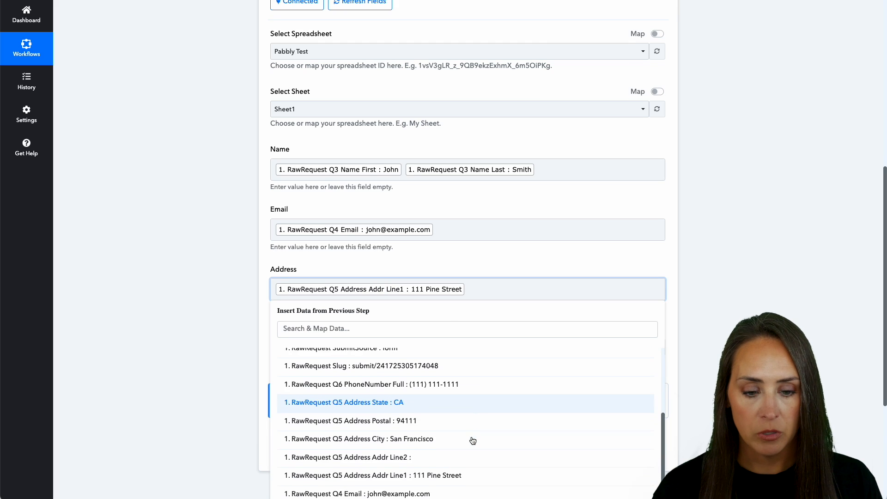
left_click(449, 418)
left_click(434, 381)
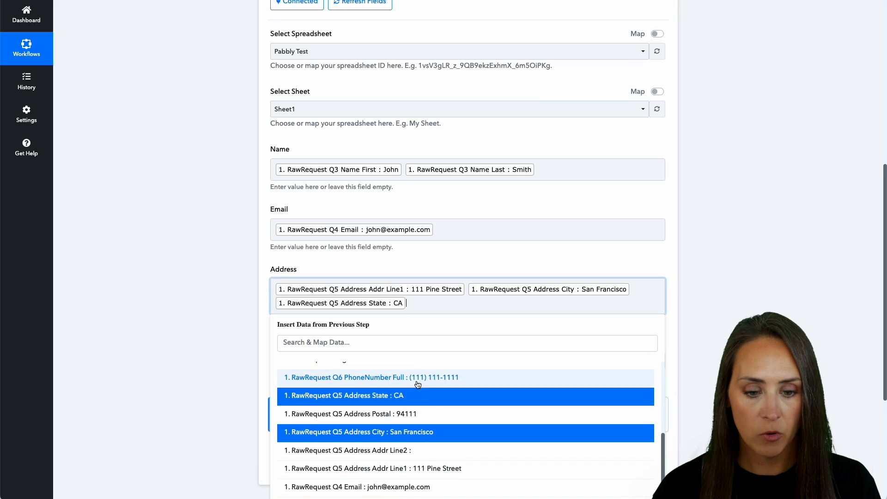
left_click(426, 415)
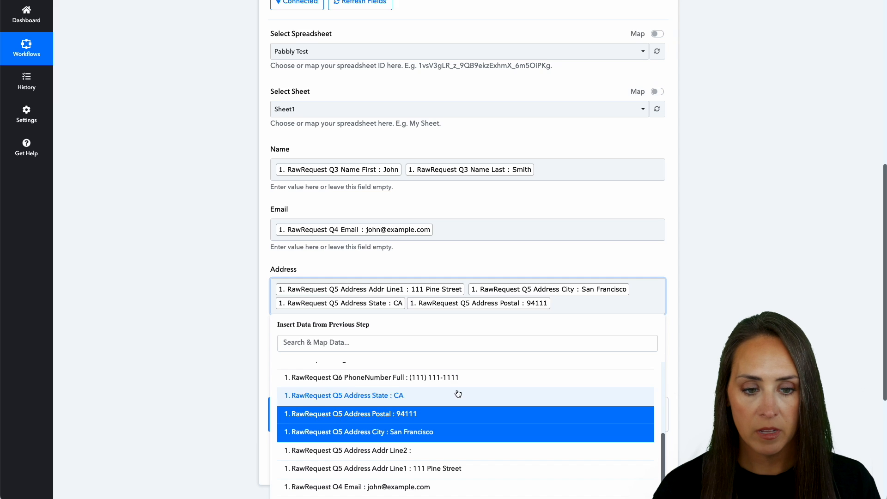
left_click(221, 339)
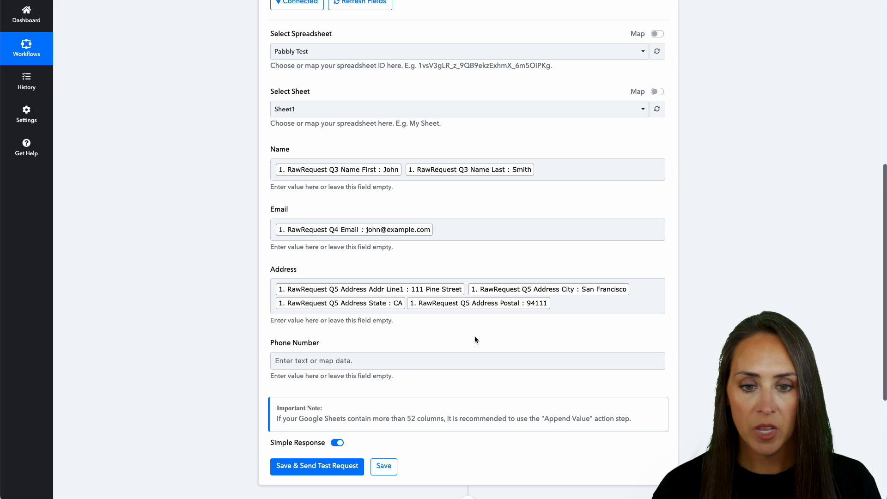
Map the Phone Number column to the RawRequest Q6 PhoneNumber Full value from the Jotform response
scroll(475, 336, "down", 3)
left_click(323, 200)
left_click(337, 263)
scroll(415, 368, "down", 5)
left_click(437, 269)
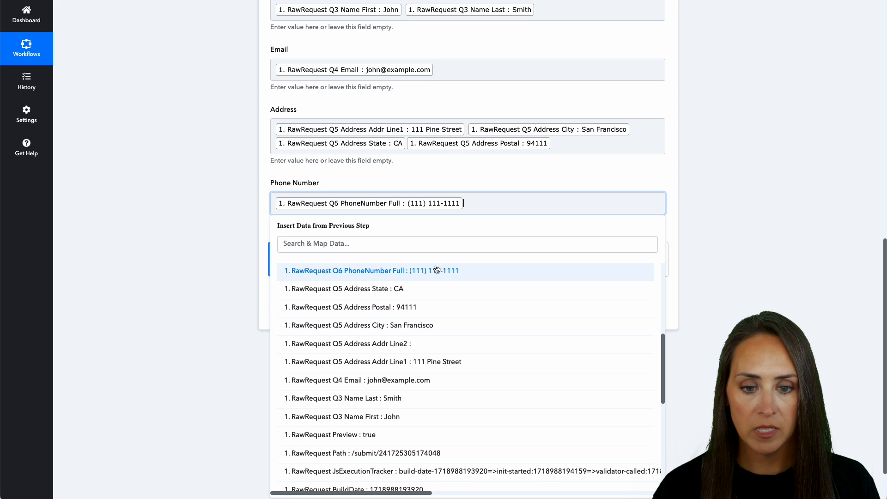
left_click(174, 215)
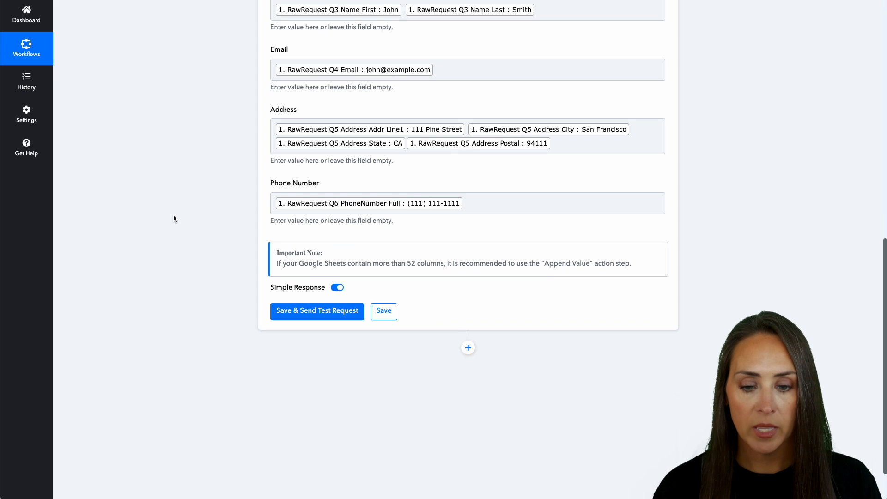
Save the Google Sheets action and send a test request with the mapped values
left_click(326, 318)
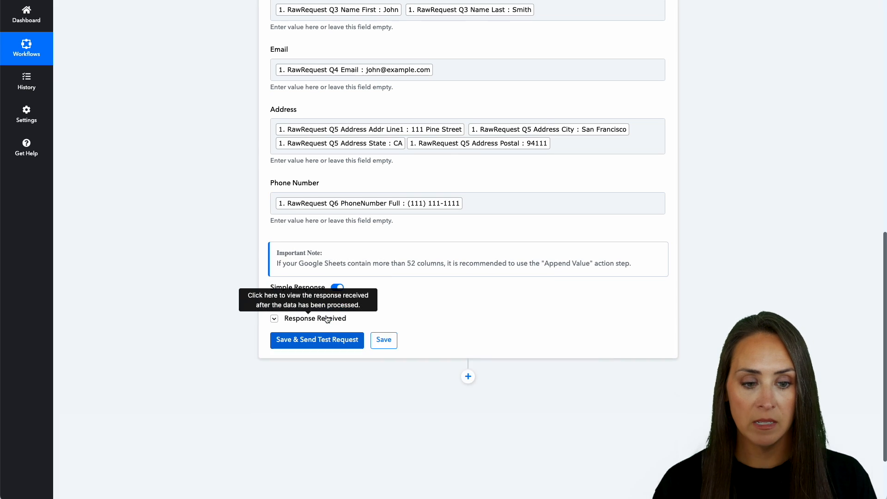
scroll(475, 319, "down", 1)
scroll(475, 318, "down", 3)
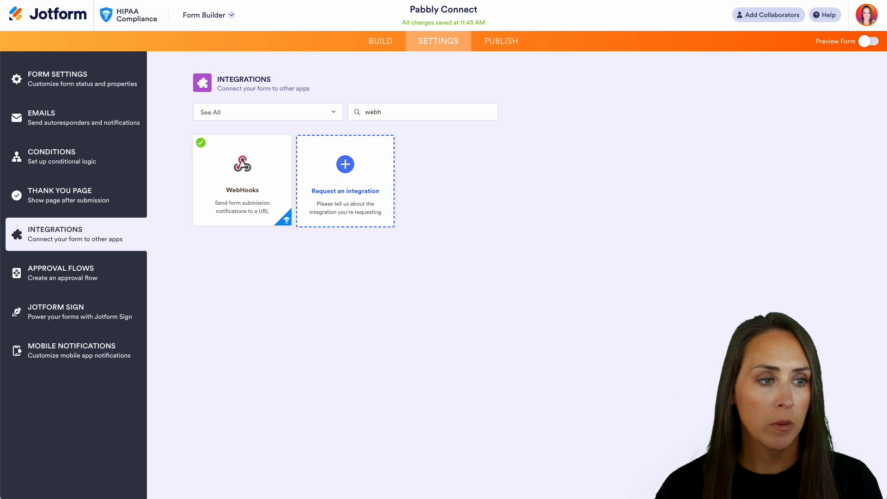
In Jotform, preview the Pabbly Connect form, fill it automatically with sample data and replace the first name with a different one
left_click(870, 43)
left_click(178, 15)
double_click(339, 167)
type("Jane")
key("Tab")
key("Tab")
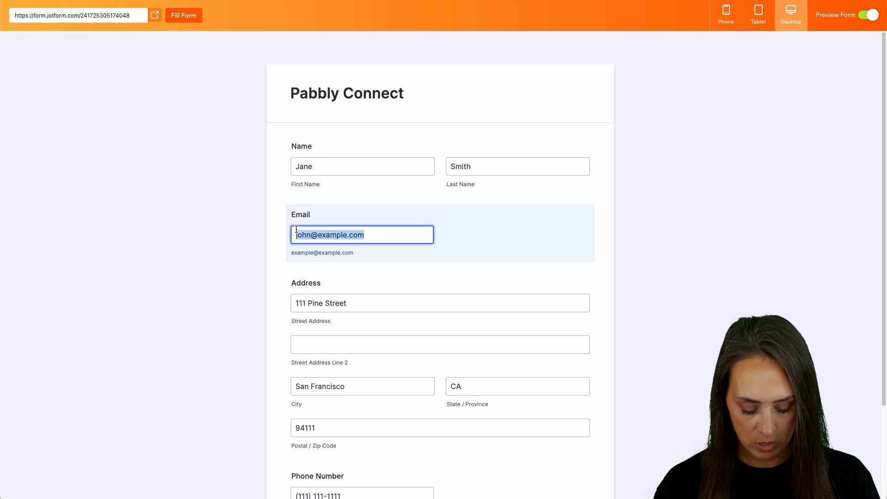
Change the sample entry's email, street number and phone number to new values and submit the form
double_click(304, 234)
type("Jane")
left_click(304, 303)
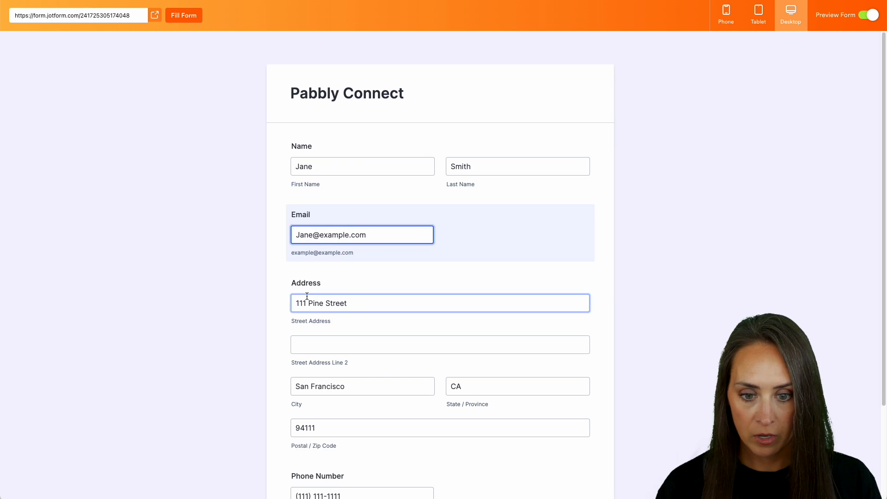
key("BackSpace")
type("2")
scroll(392, 364, "down", 3)
left_click(309, 380)
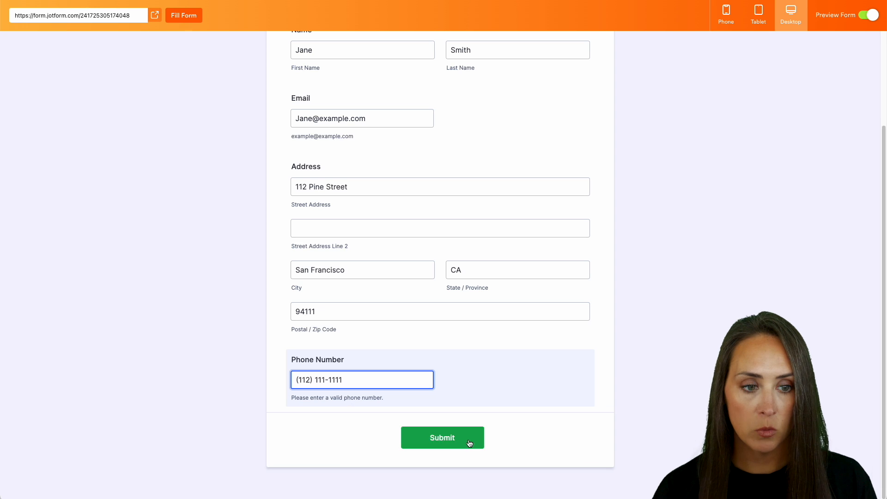
left_click(468, 442)
left_click(643, 155)
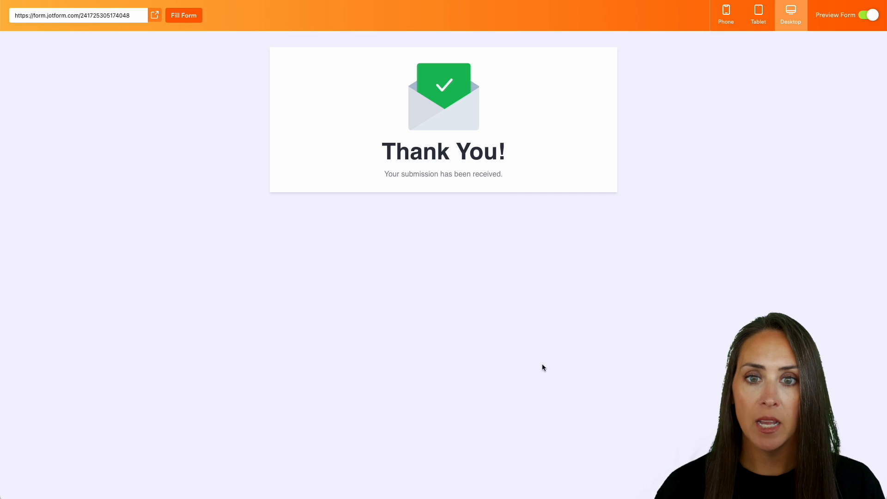